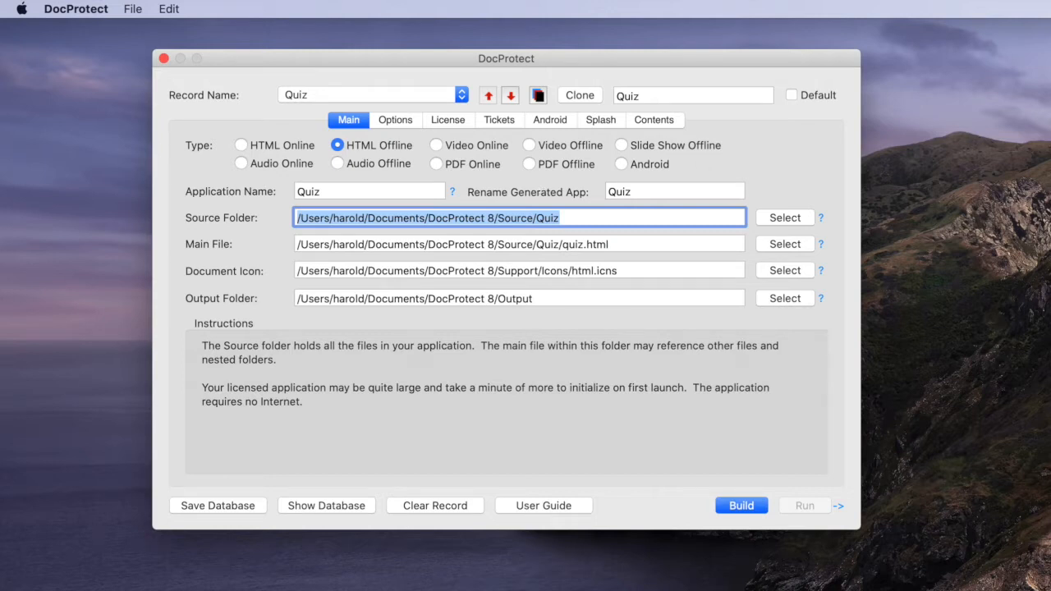
Switch to Finder and look at the Quiz source files inside the DocProtect 8 Source folder
{"action": "left_click_drag", "start_coordinate": [343, 62], "coordinate": [358, 83]}
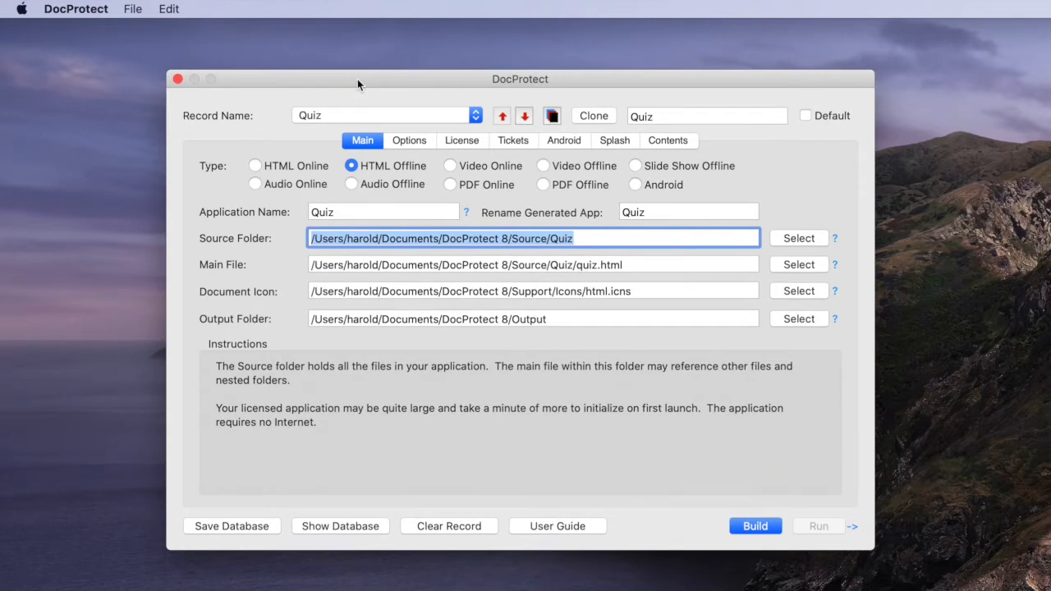
{"action": "left_click_drag", "start_coordinate": [357, 79], "coordinate": [358, 55]}
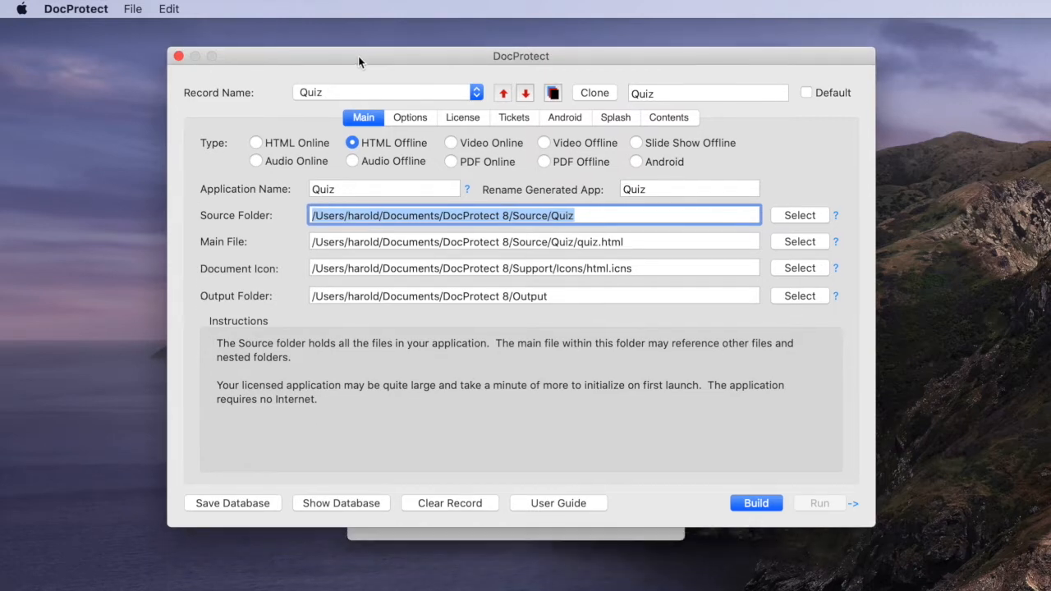
{"action": "left_click", "coordinate": [563, 539]}
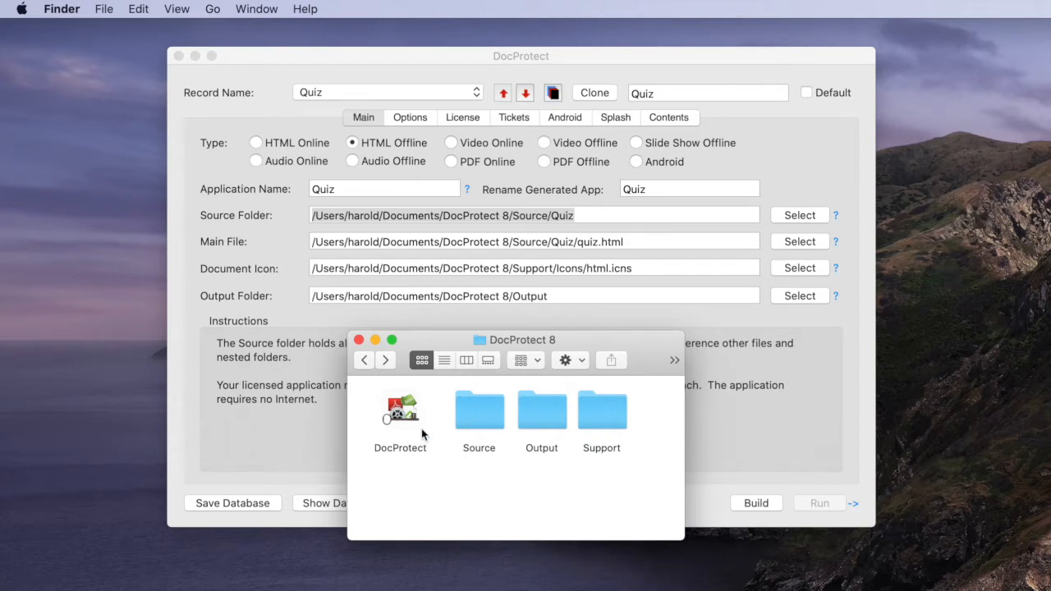
{"action": "double_click", "coordinate": [487, 421]}
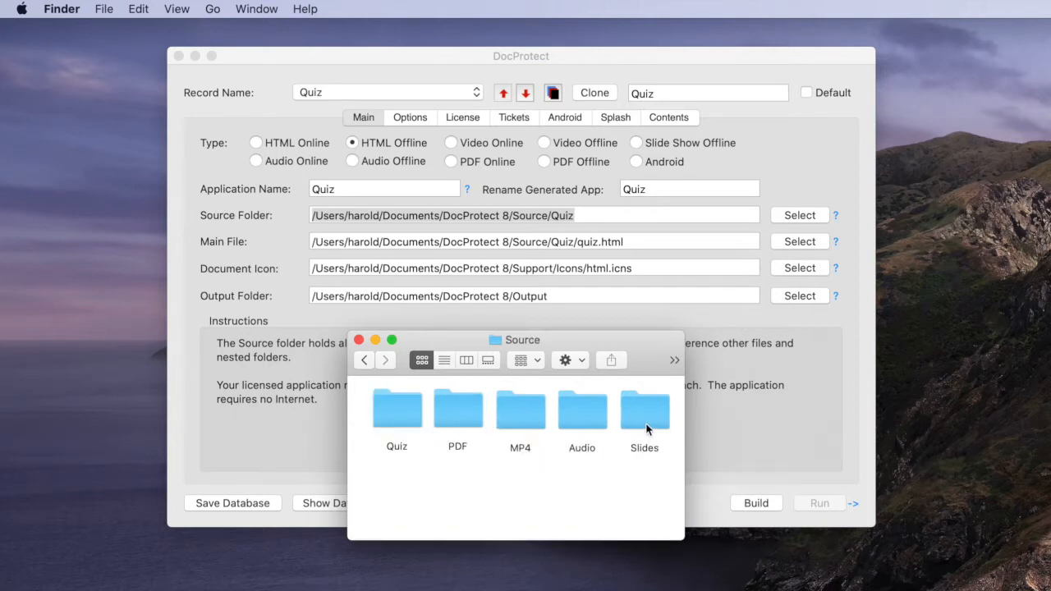
{"action": "double_click", "coordinate": [406, 412]}
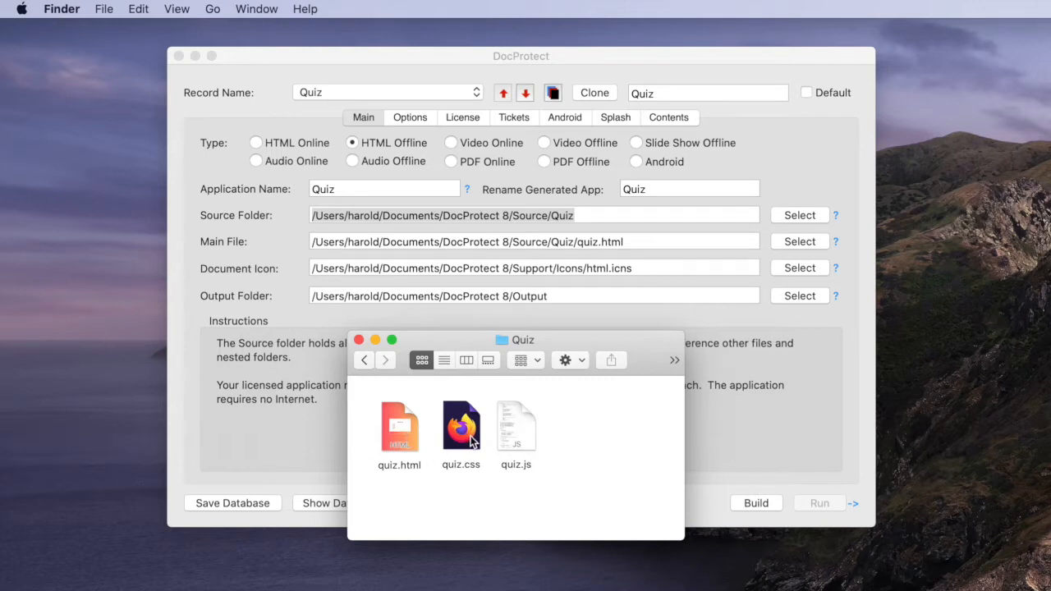
{"action": "left_click", "coordinate": [362, 361]}
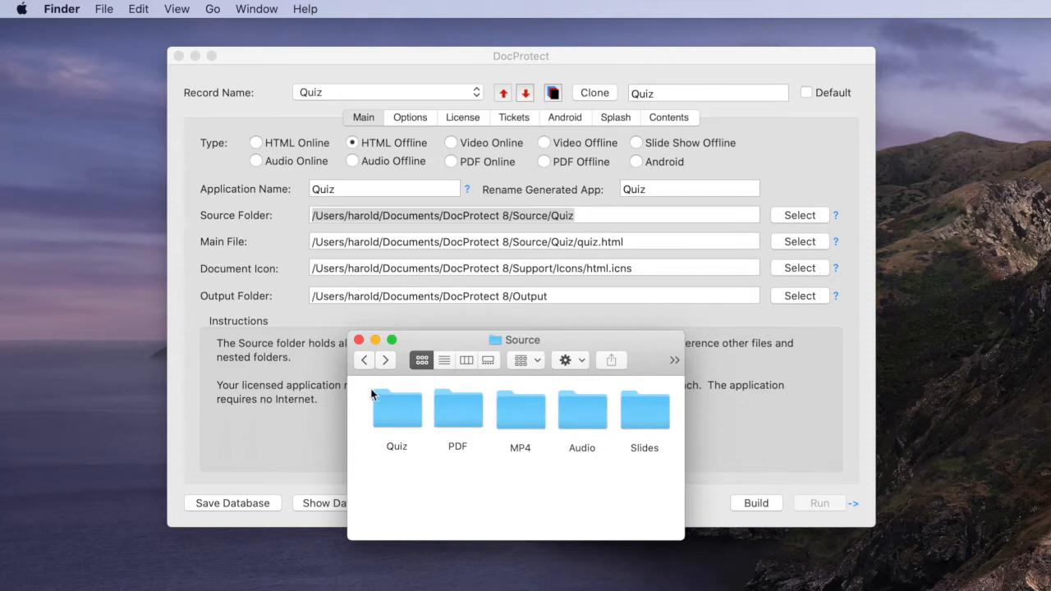
{"action": "left_click", "coordinate": [365, 362]}
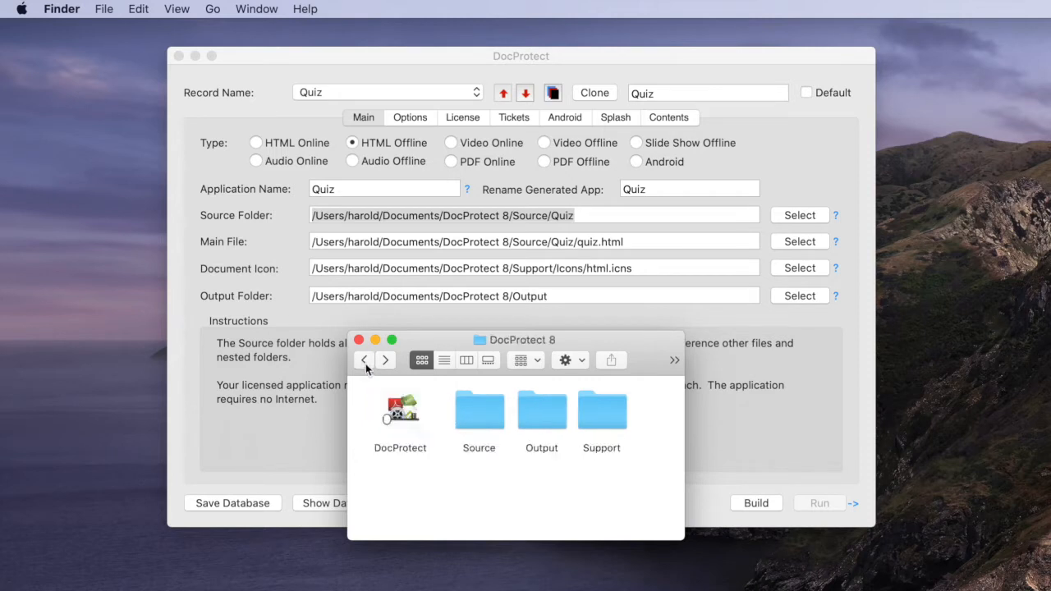
Look at the generated applications in the DocProtect 8 Output folder and return to the parent folder
{"action": "double_click", "coordinate": [541, 417]}
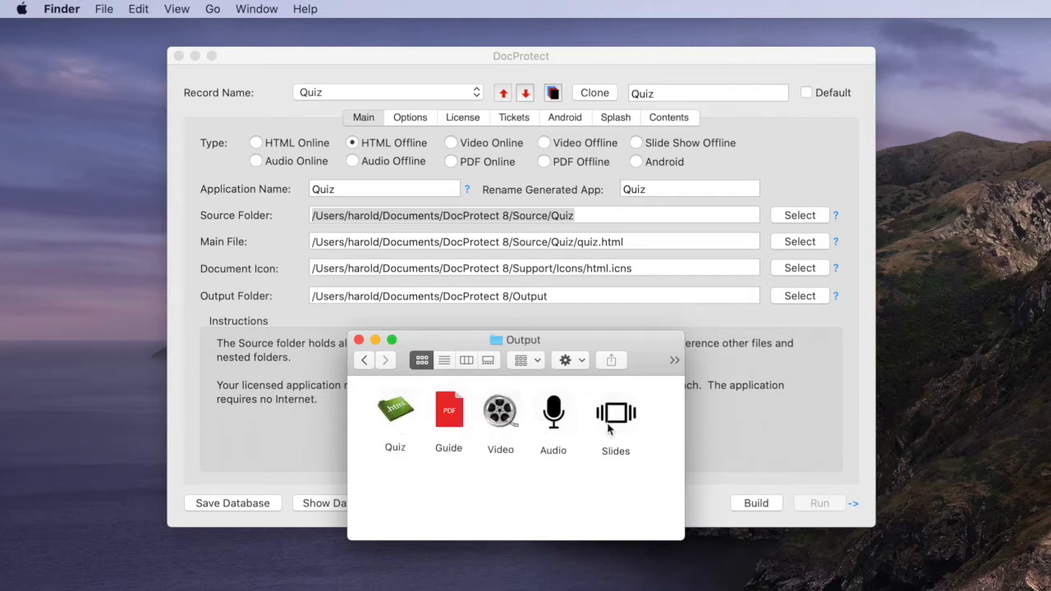
{"action": "left_click", "coordinate": [400, 412]}
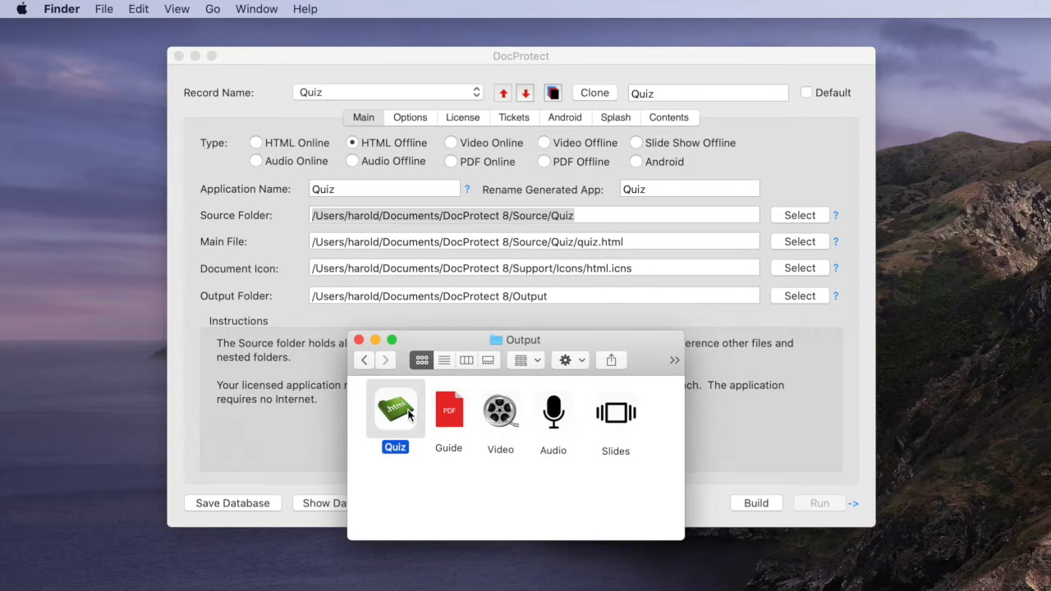
{"action": "left_click", "coordinate": [431, 496]}
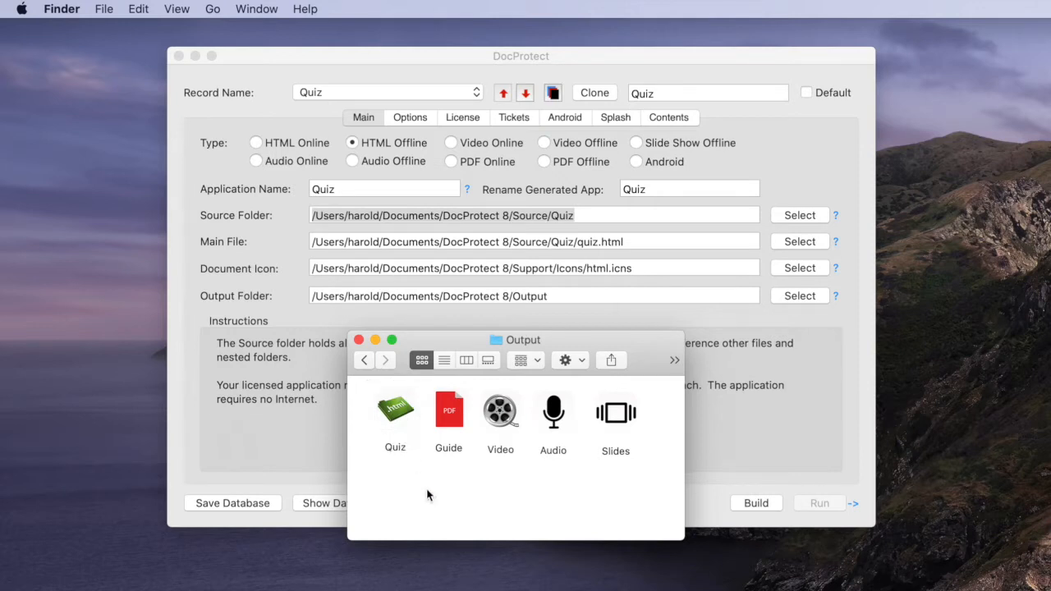
{"action": "left_click", "coordinate": [364, 360]}
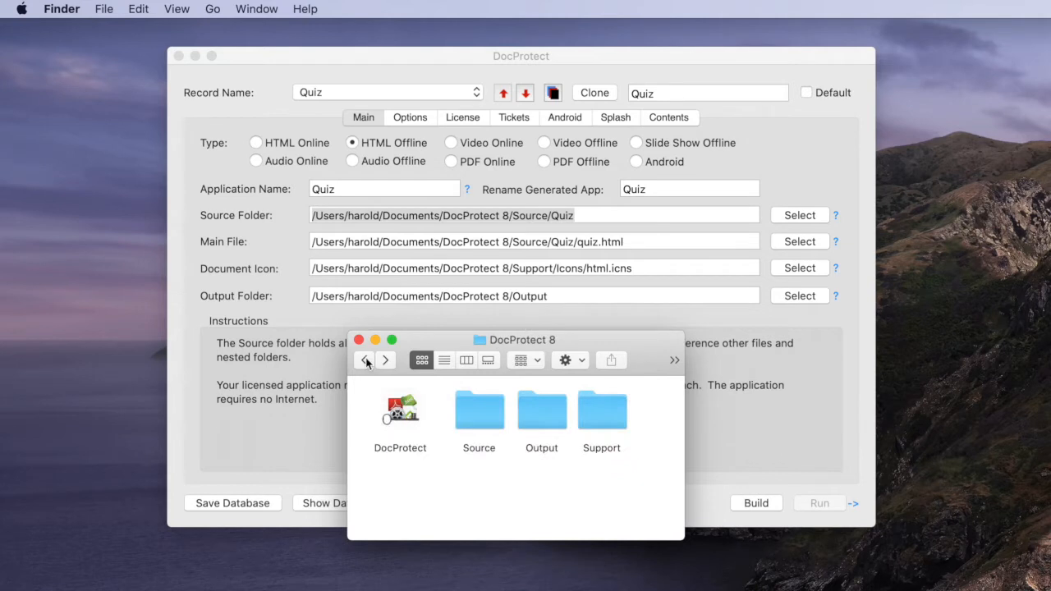
Look at the contents of the Support folder and switch back to DocProtect
{"action": "double_click", "coordinate": [607, 417]}
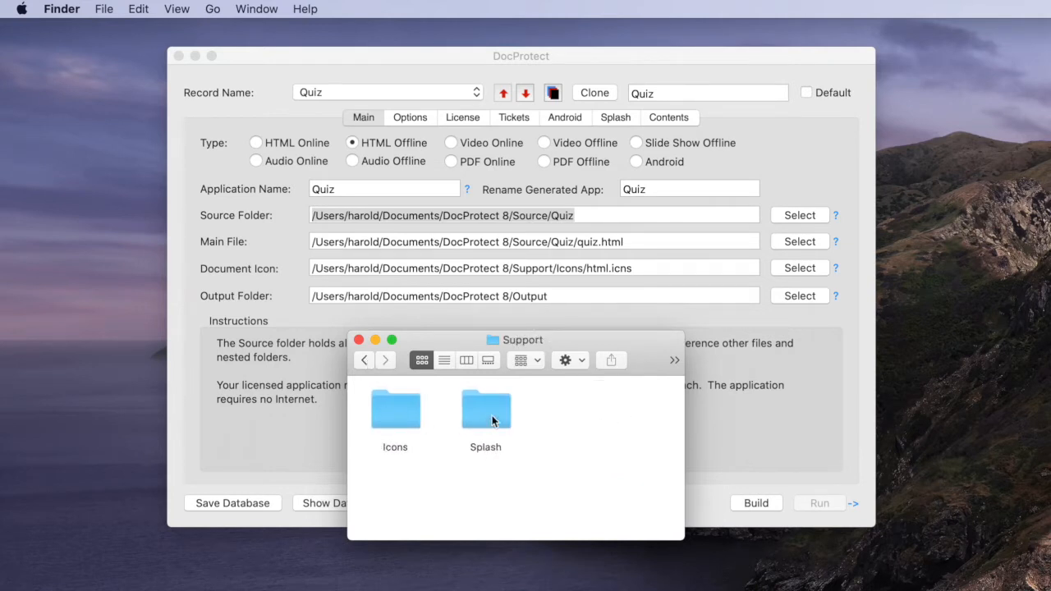
{"action": "left_click", "coordinate": [363, 360]}
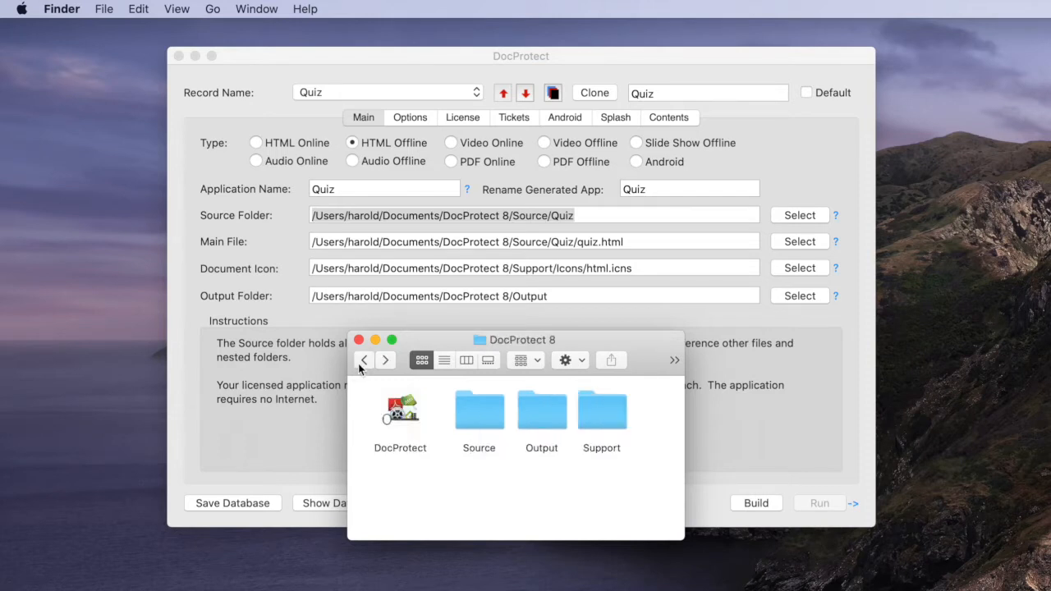
{"action": "left_click", "coordinate": [348, 53]}
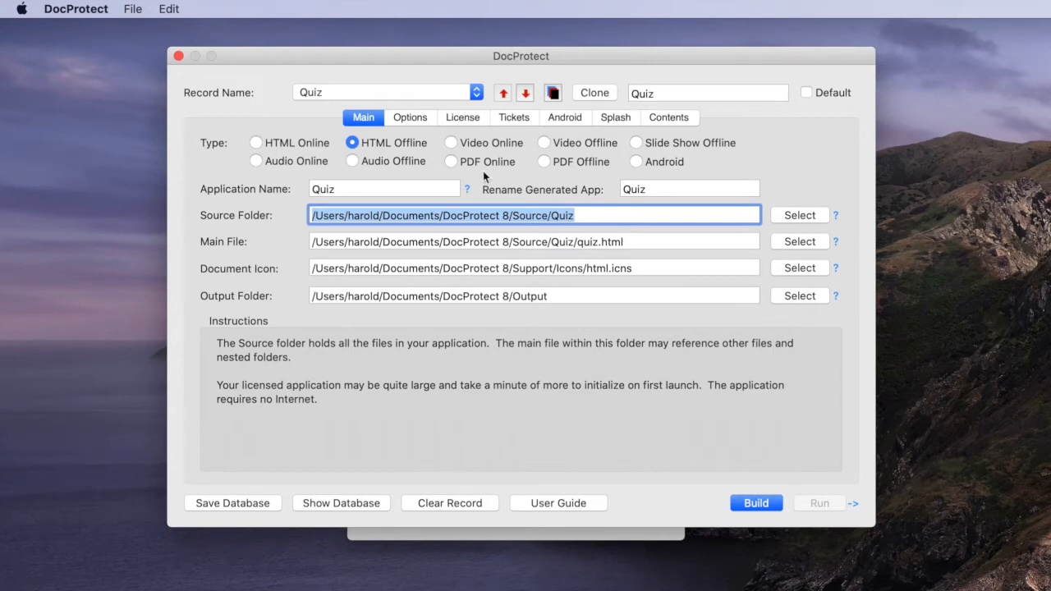
Build the Quiz record as an application and show its Output folder in Finder
{"action": "left_click_drag", "start_coordinate": [402, 59], "coordinate": [403, 71]}
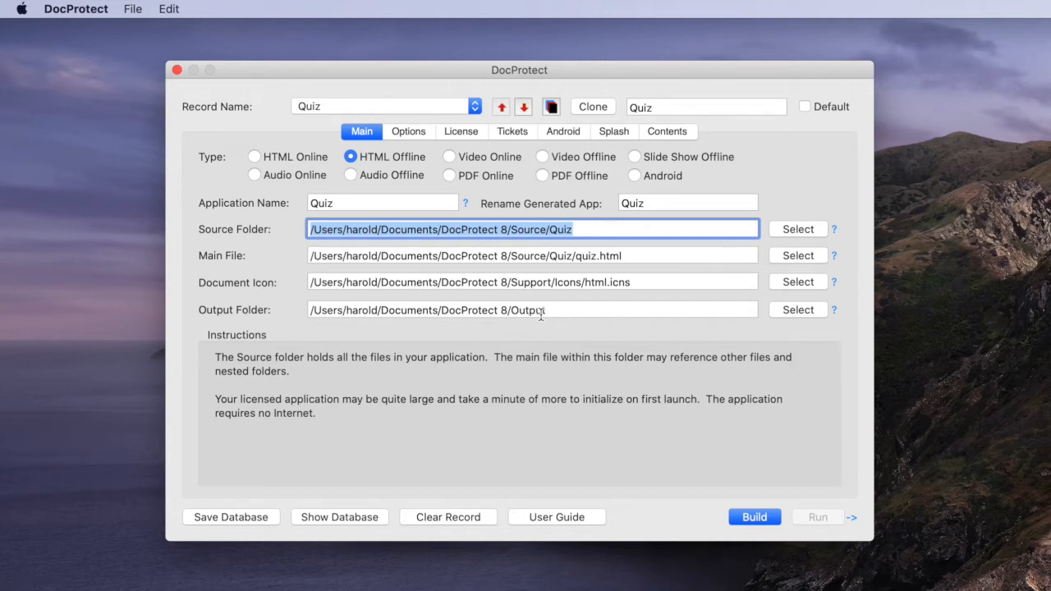
{"action": "left_click", "coordinate": [749, 516]}
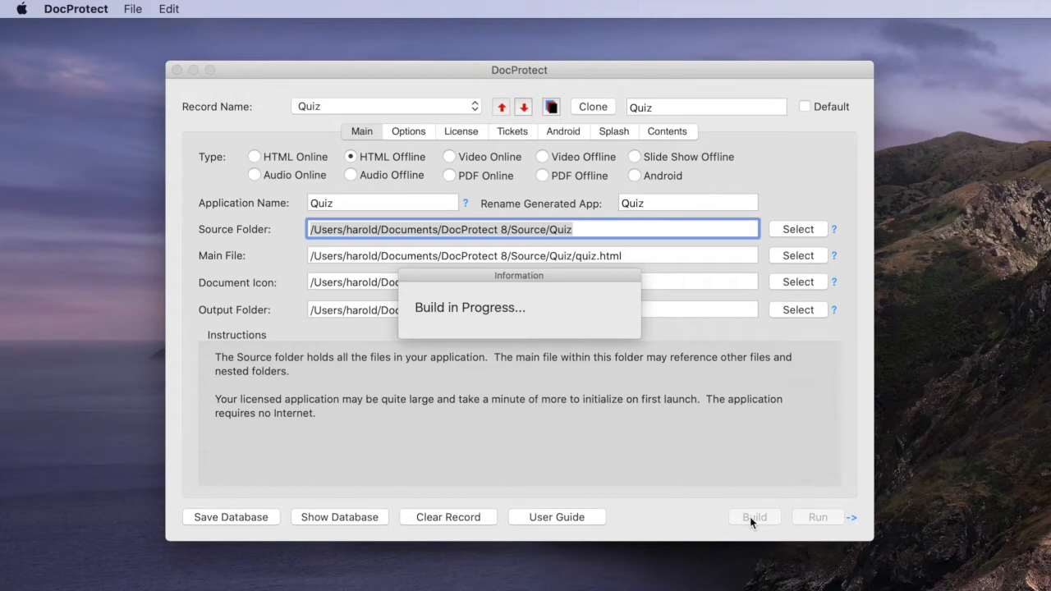
{"action": "left_click", "coordinate": [852, 518]}
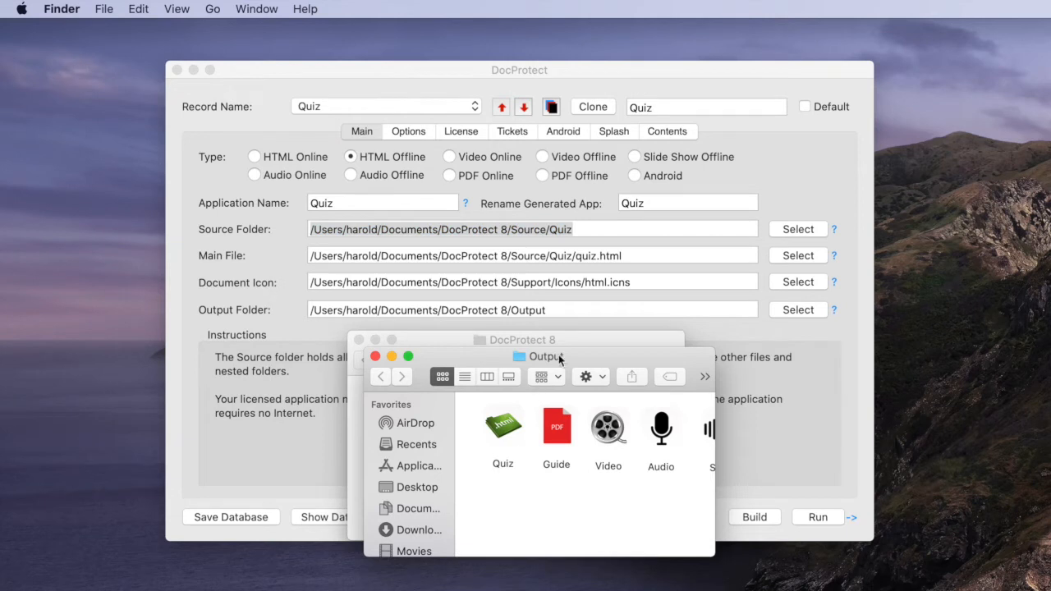
Launch the built Quiz app and submit the answers JavaScript and Cascading Style Sheets
{"action": "double_click", "coordinate": [497, 430]}
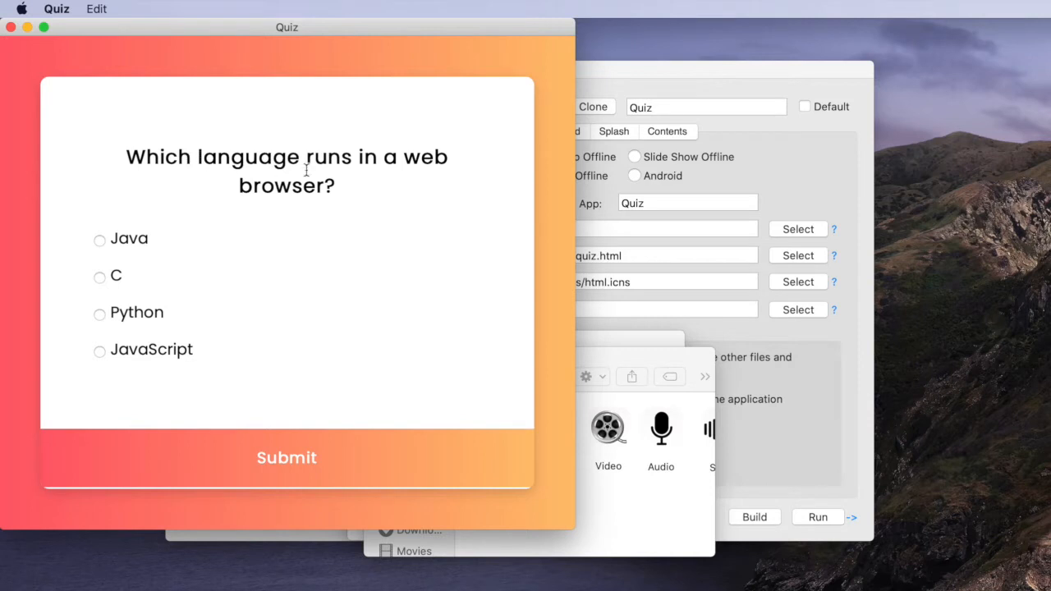
{"action": "left_click", "coordinate": [101, 352]}
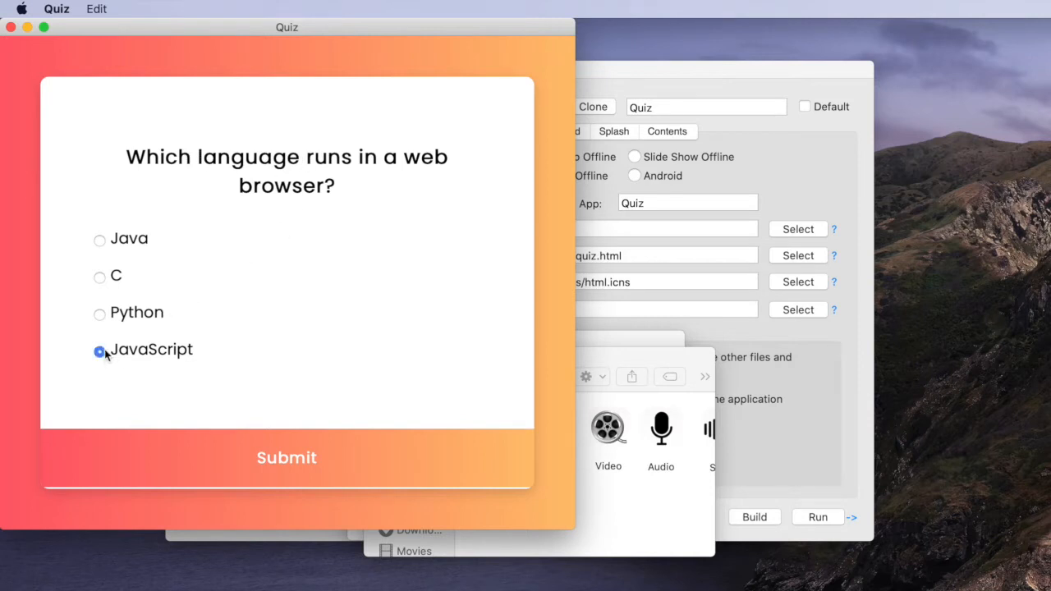
{"action": "left_click", "coordinate": [297, 453]}
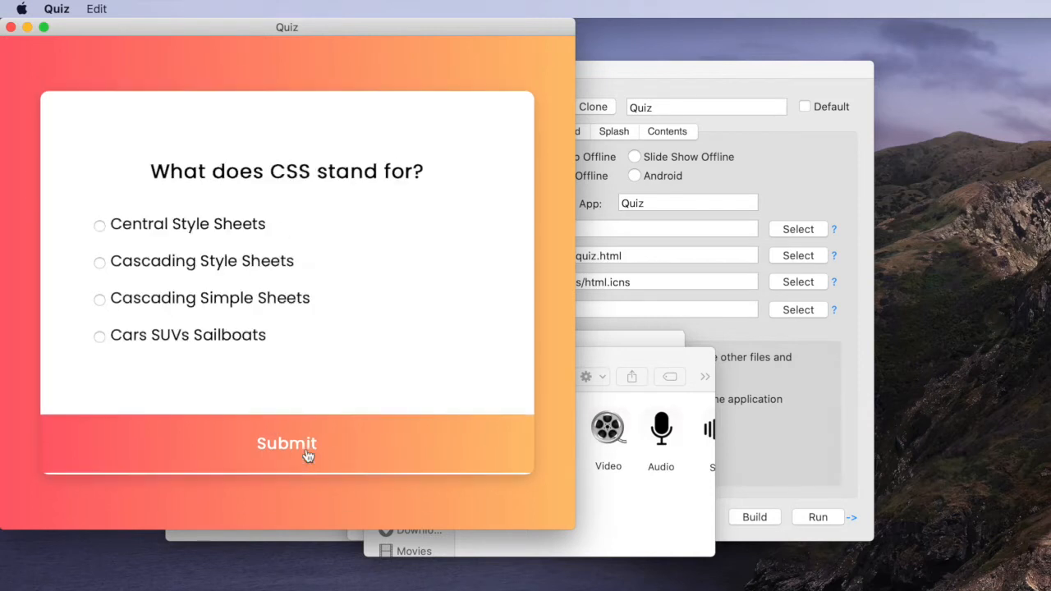
{"action": "left_click", "coordinate": [100, 262]}
{"action": "left_click", "coordinate": [283, 454]}
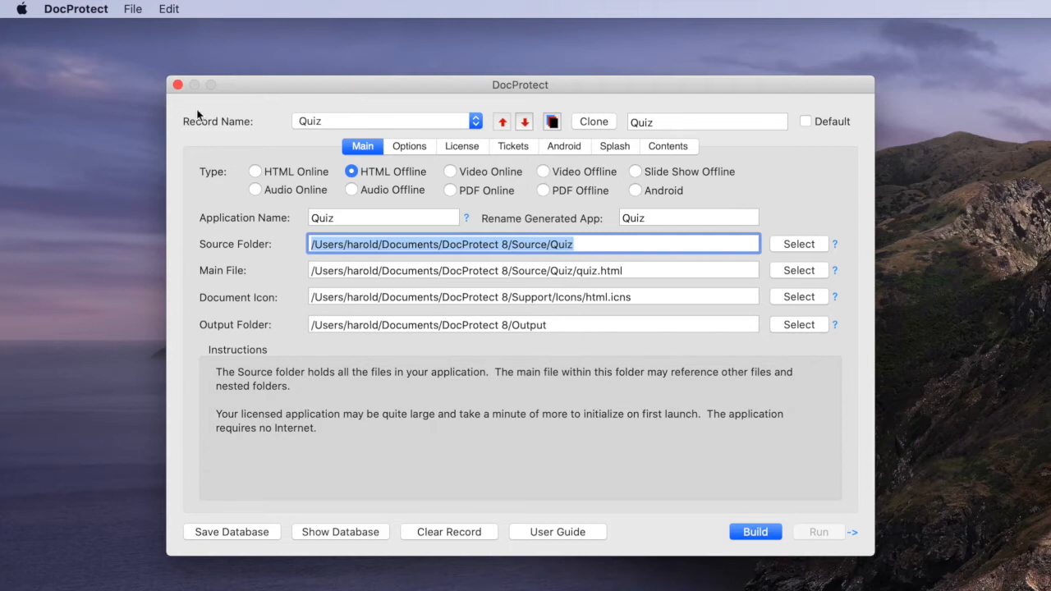
Examine the settings of the Guide, Video and Audio records and return to the Quiz record
{"action": "left_click", "coordinate": [357, 125]}
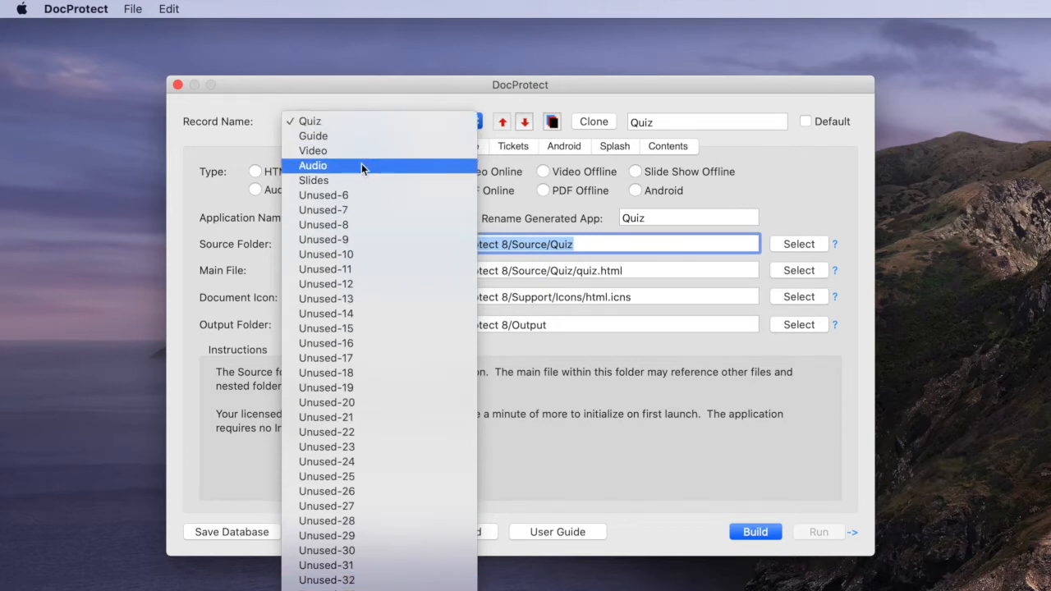
{"action": "left_click", "coordinate": [343, 115]}
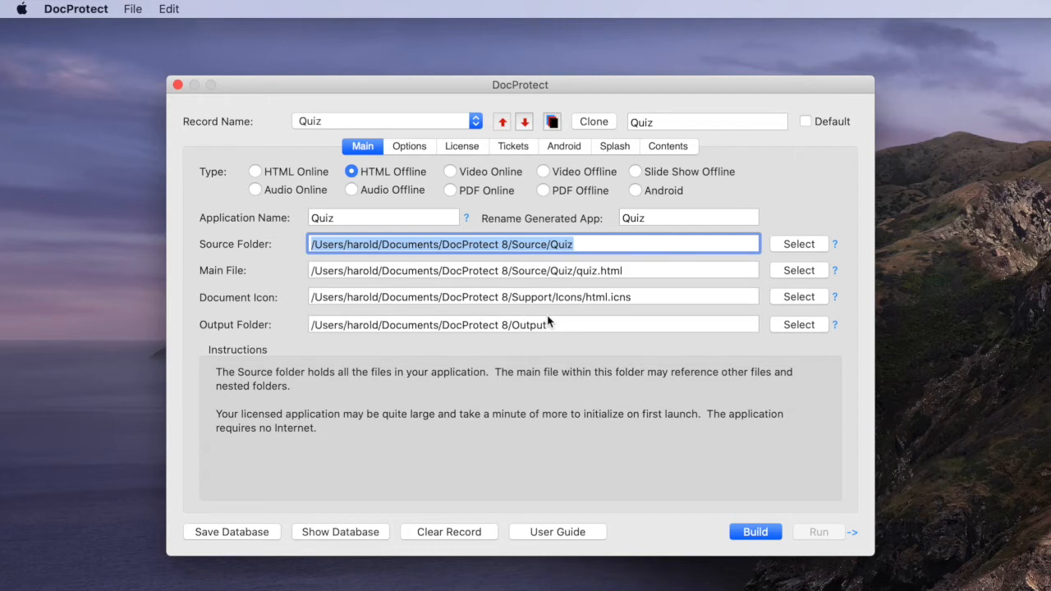
{"action": "left_click", "coordinate": [334, 120]}
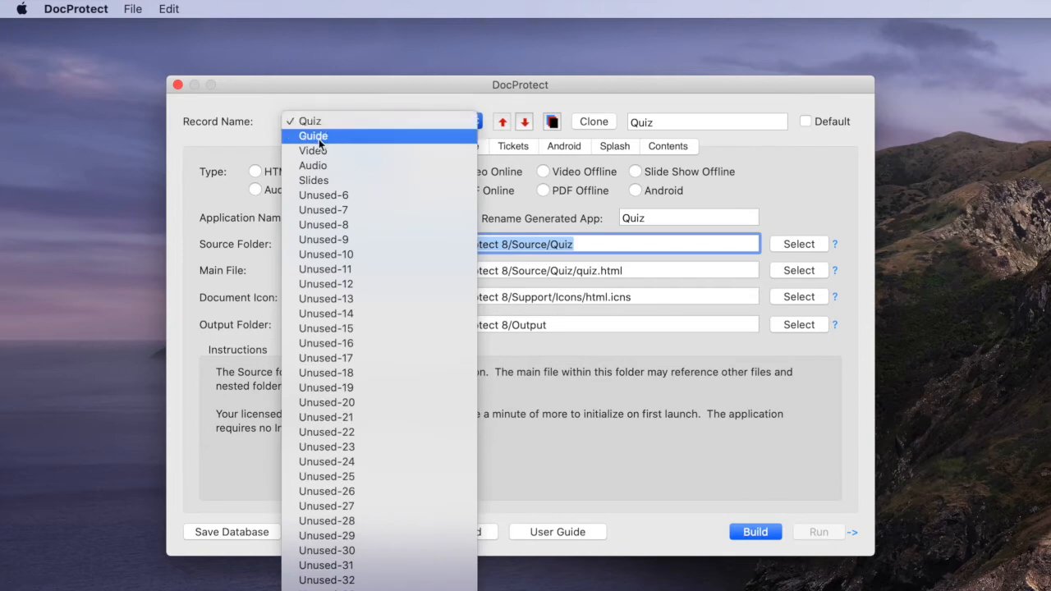
{"action": "left_click", "coordinate": [318, 137]}
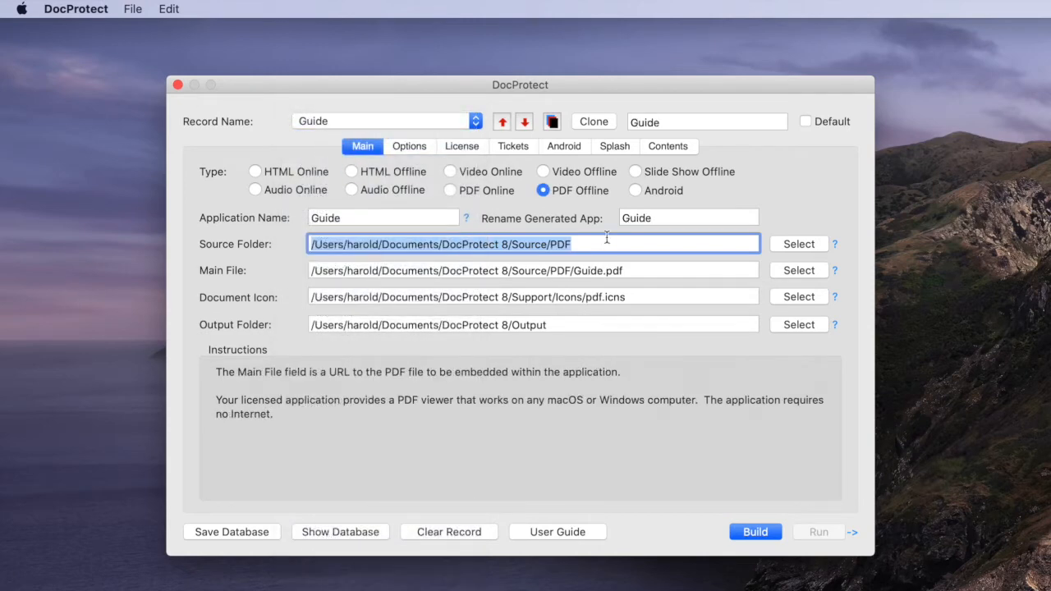
{"action": "left_click", "coordinate": [331, 124]}
{"action": "left_click", "coordinate": [327, 138]}
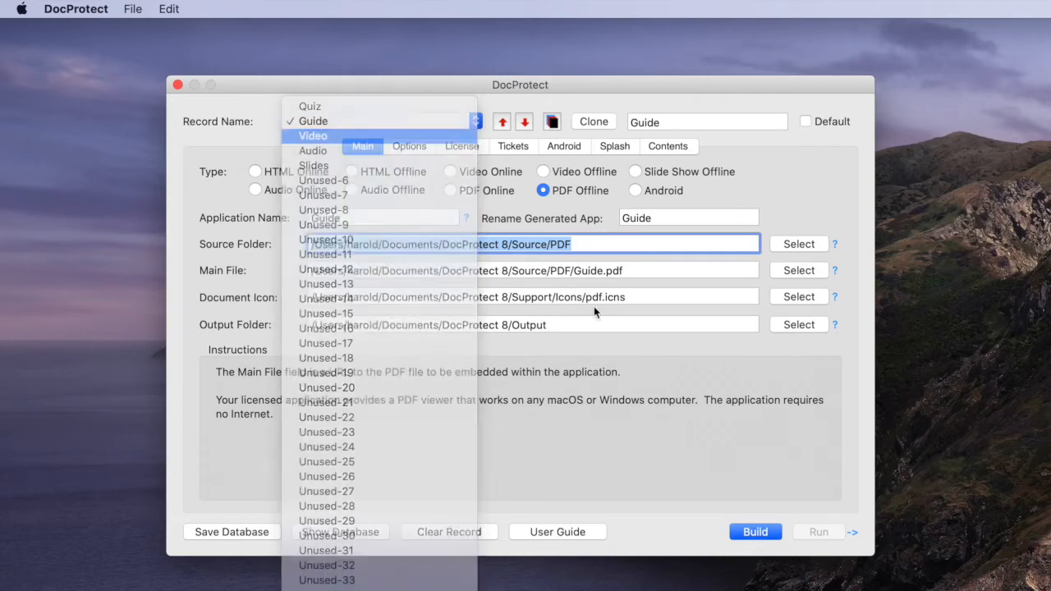
{"action": "left_click", "coordinate": [340, 130]}
{"action": "left_click", "coordinate": [339, 136]}
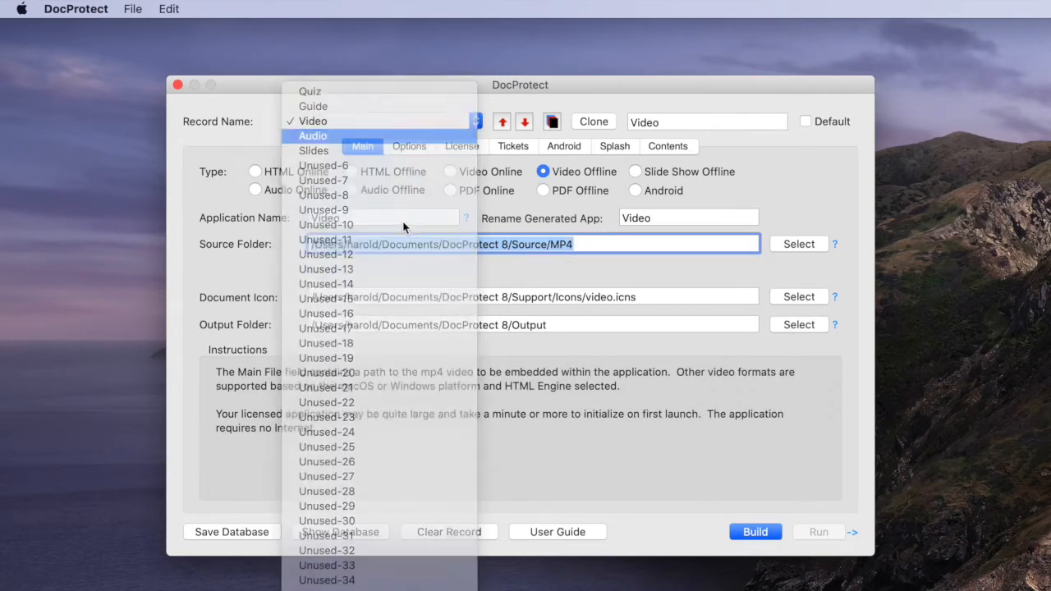
{"action": "left_click", "coordinate": [315, 125]}
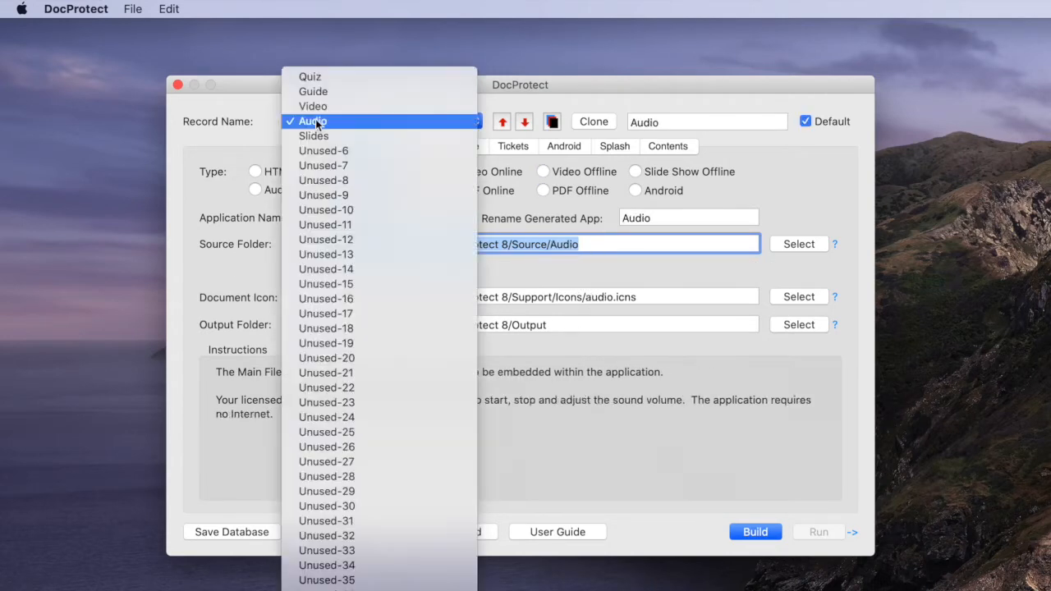
{"action": "left_click", "coordinate": [324, 75]}
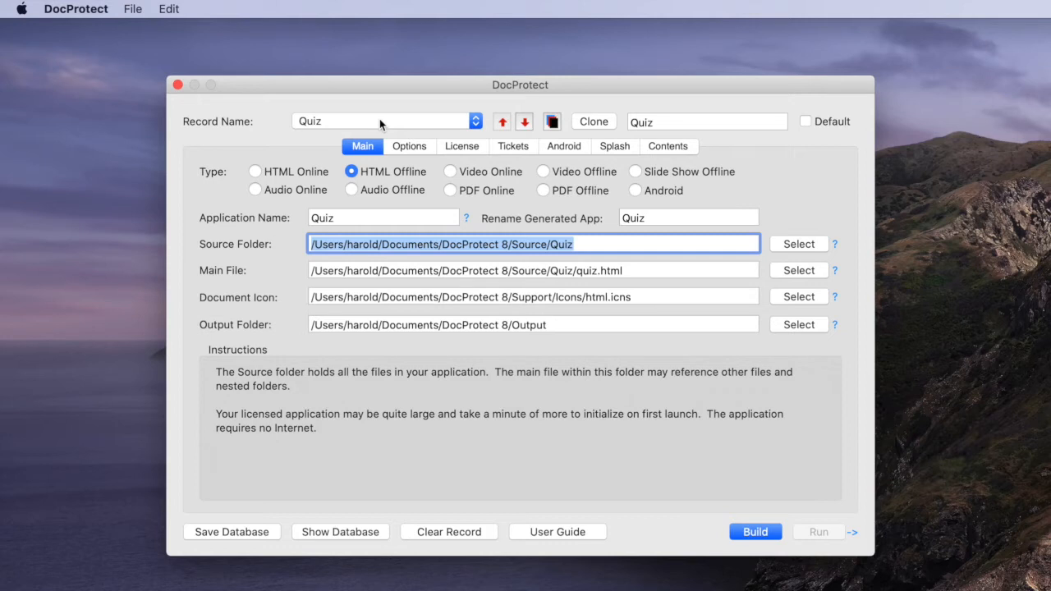
{"action": "left_click", "coordinate": [551, 122]}
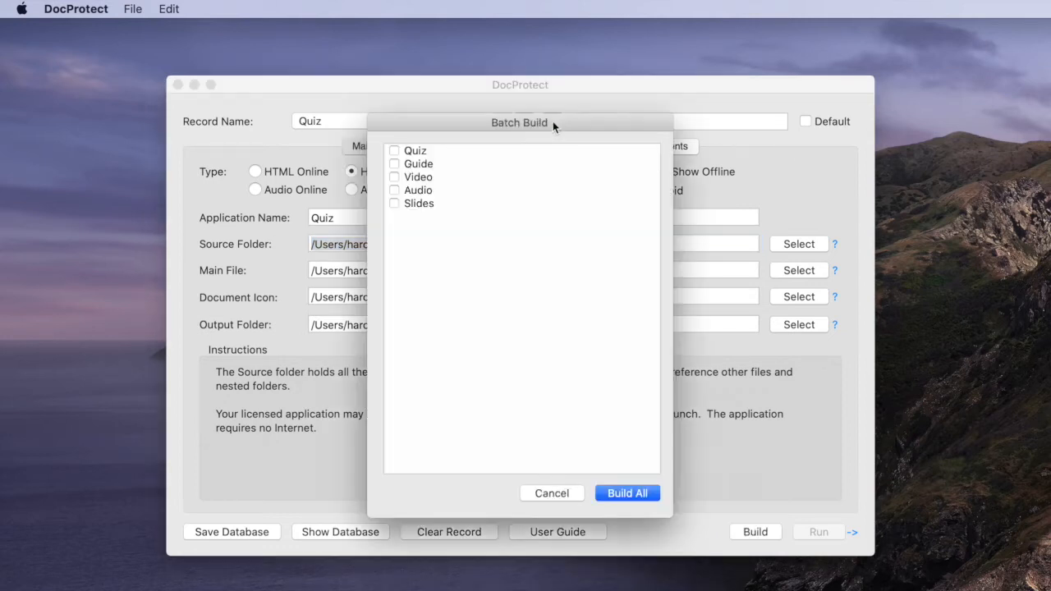
{"action": "left_click", "coordinate": [394, 164]}
{"action": "left_click", "coordinate": [548, 492]}
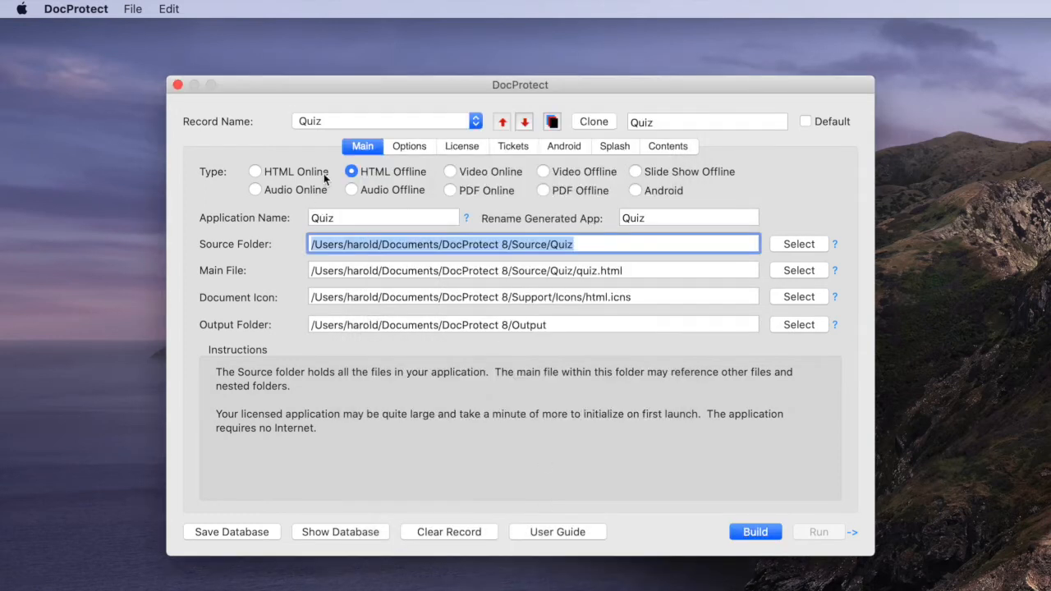
Review the Quiz record's options and the settings offered by the Simple, QL Single and QL Try/Buy license types
{"action": "left_click", "coordinate": [399, 145]}
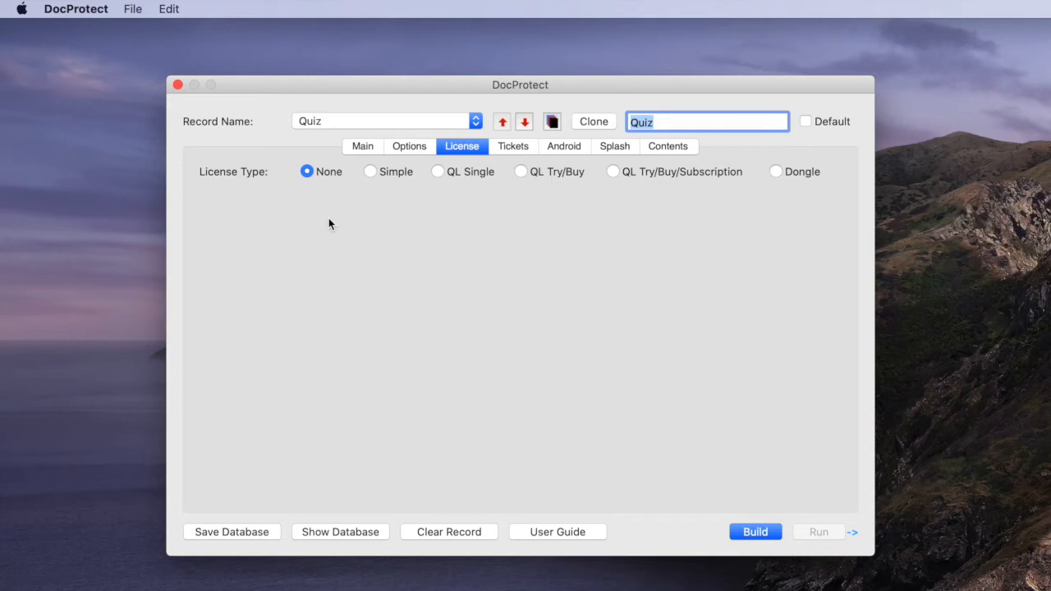
{"action": "left_click", "coordinate": [370, 173]}
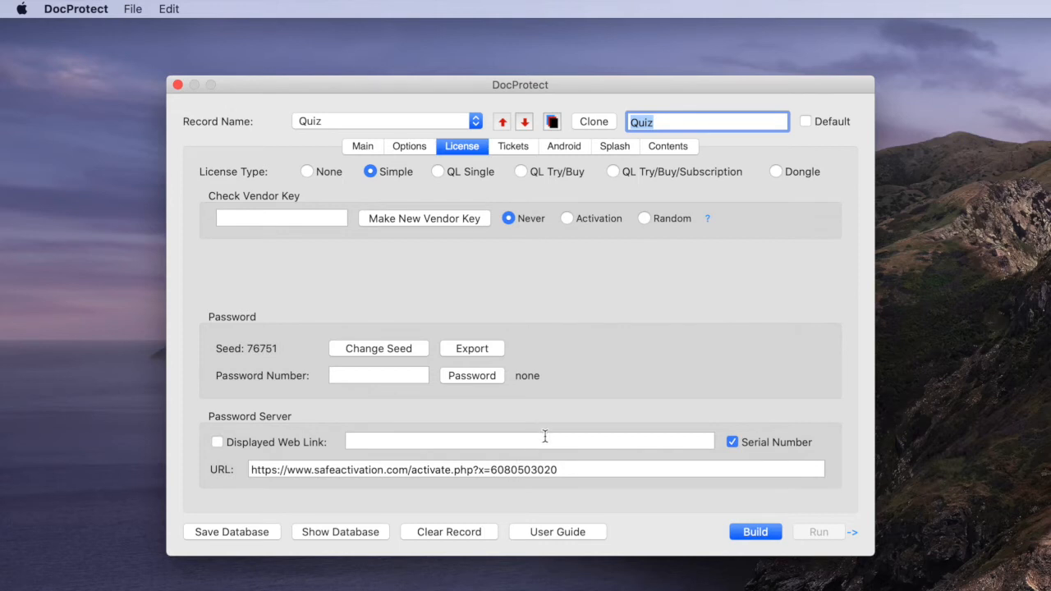
{"action": "left_click", "coordinate": [438, 172]}
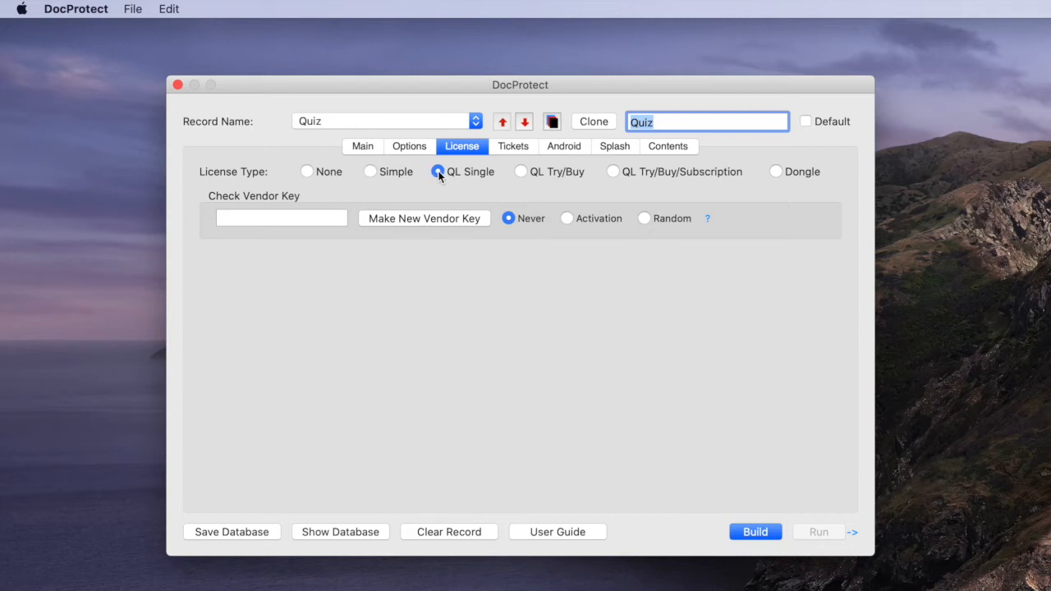
{"action": "left_click", "coordinate": [521, 172]}
Review the Quiz record's ticket settings and set its splash image to ocean-small.jpg from the Splash folder
{"action": "left_click", "coordinate": [510, 147]}
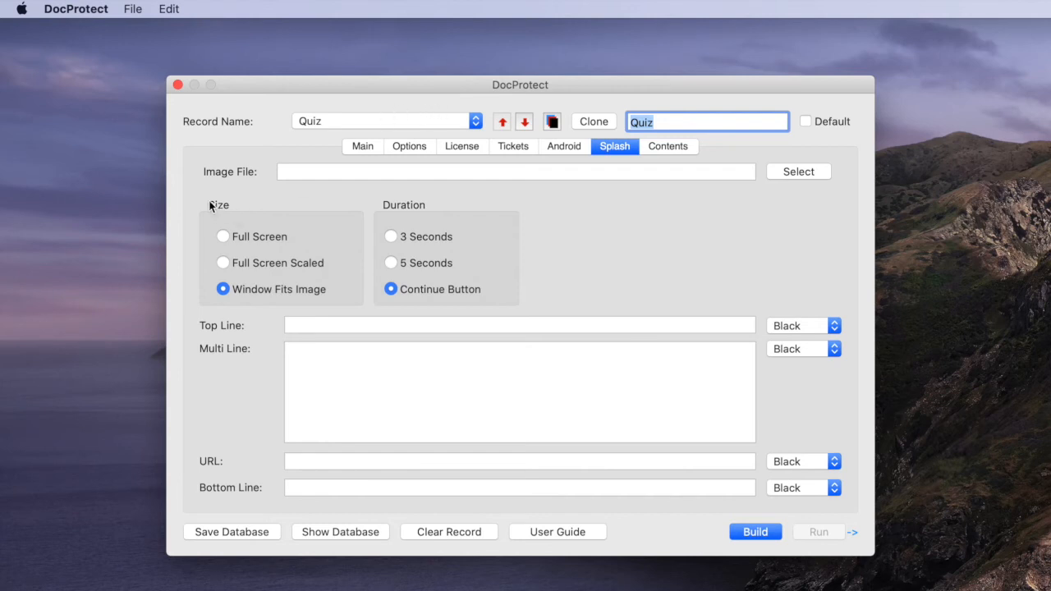
{"action": "left_click", "coordinate": [785, 171]}
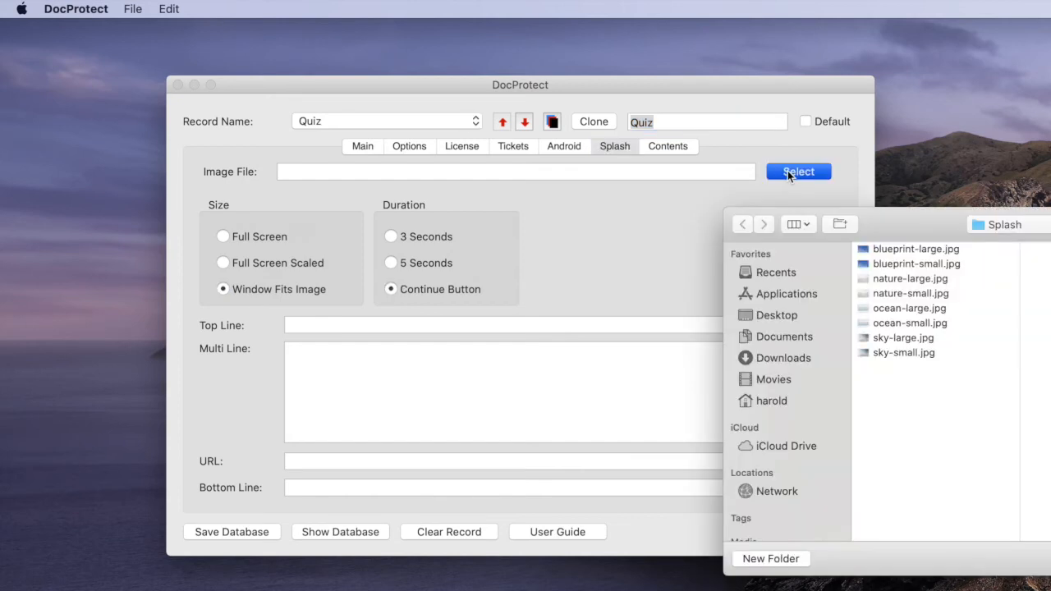
{"action": "left_click_drag", "start_coordinate": [898, 223], "coordinate": [588, 115]}
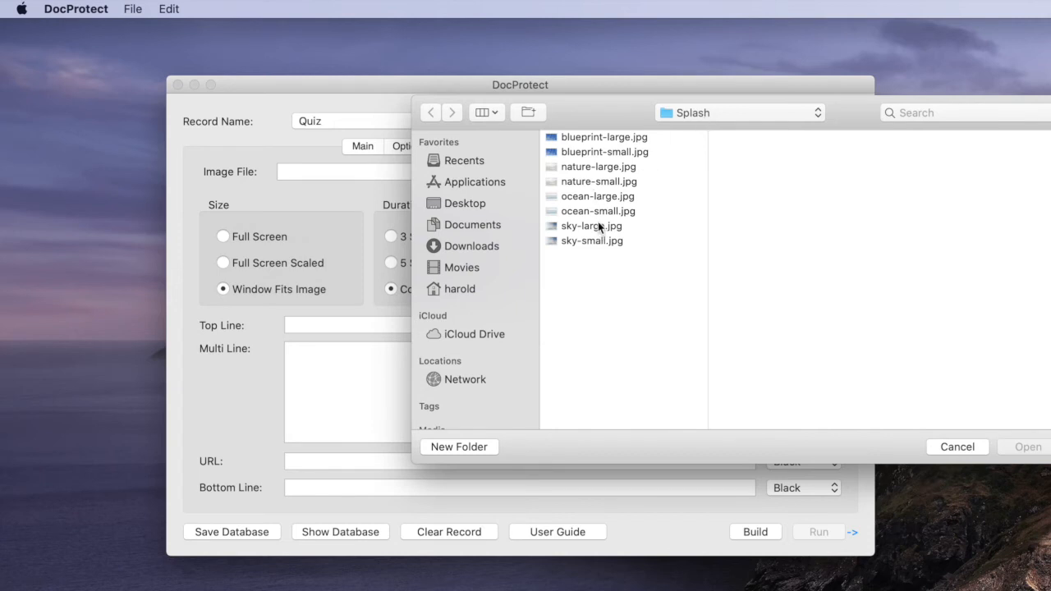
{"action": "left_click", "coordinate": [565, 216]}
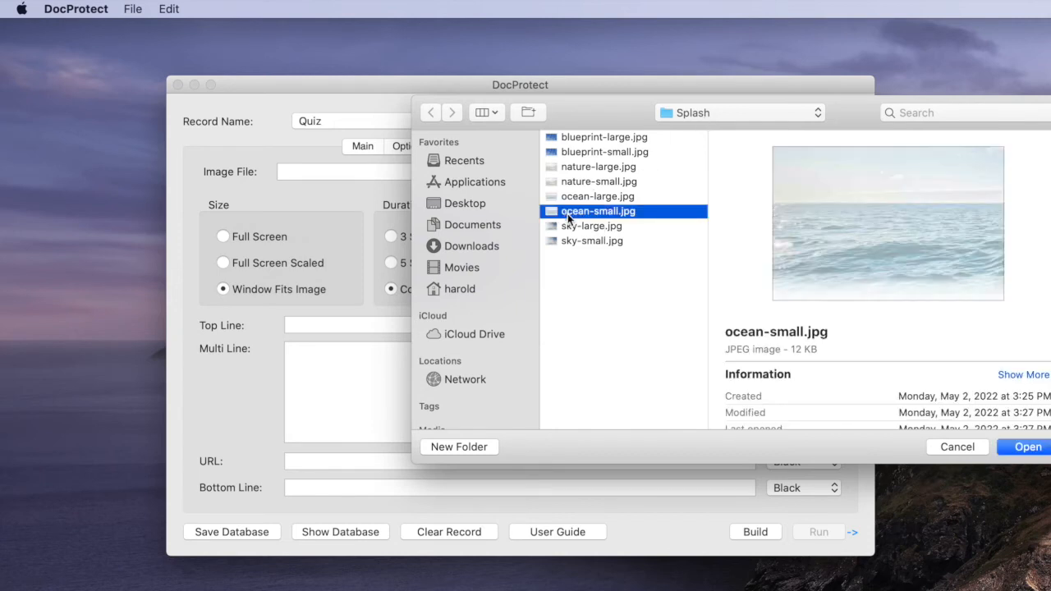
{"action": "left_click", "coordinate": [1018, 454]}
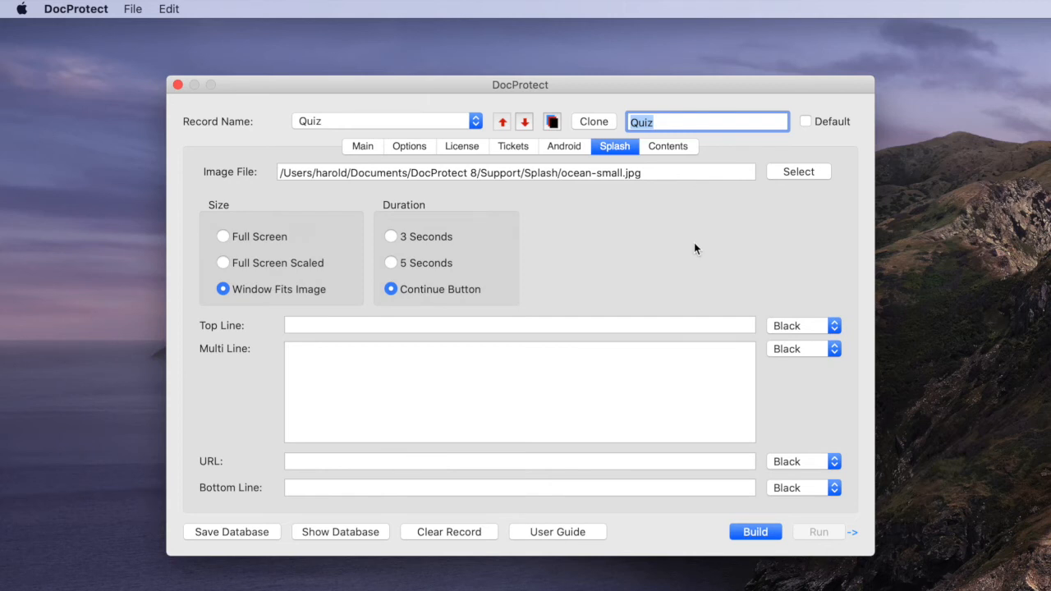
Review the Quiz record's contents settings and the Android settings of the Android HTML record
{"action": "left_click", "coordinate": [674, 149]}
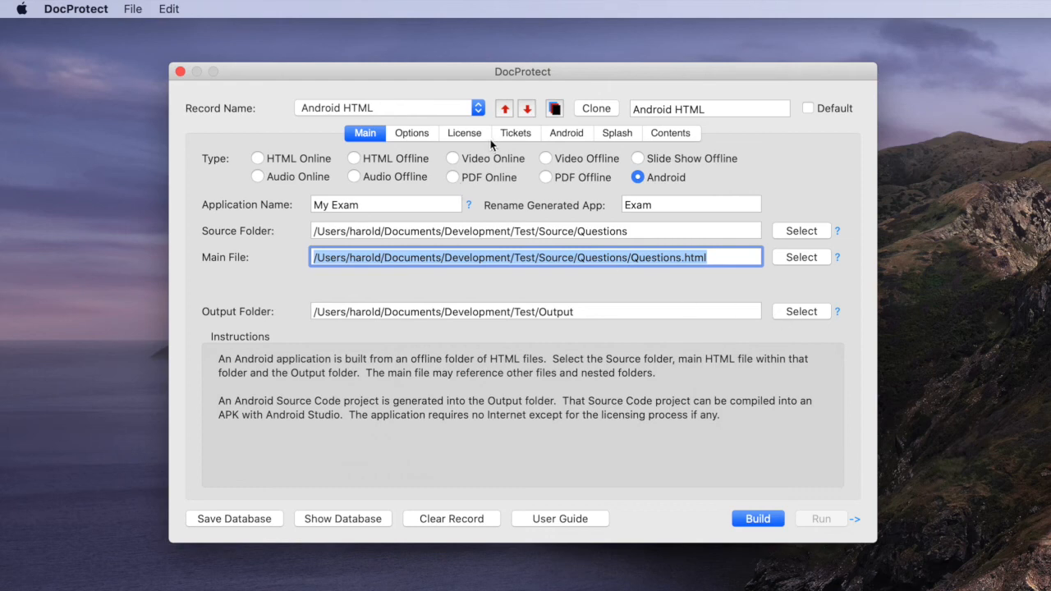
{"action": "left_click", "coordinate": [567, 135]}
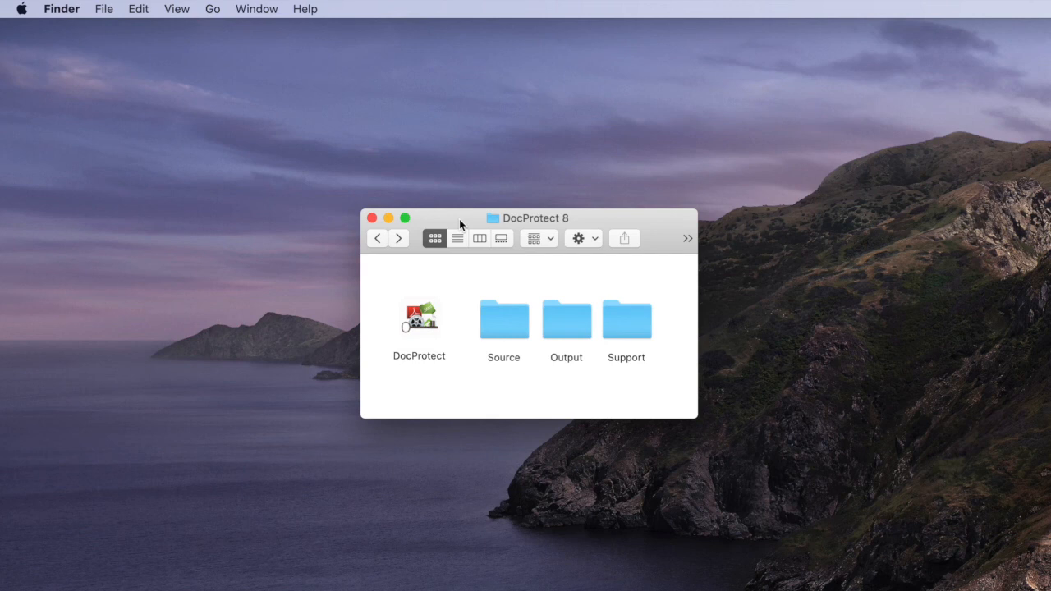
In Finder, view the contents of the Source folder and the Output folder inside the DocProtect 8 folder
{"action": "double_click", "coordinate": [518, 334]}
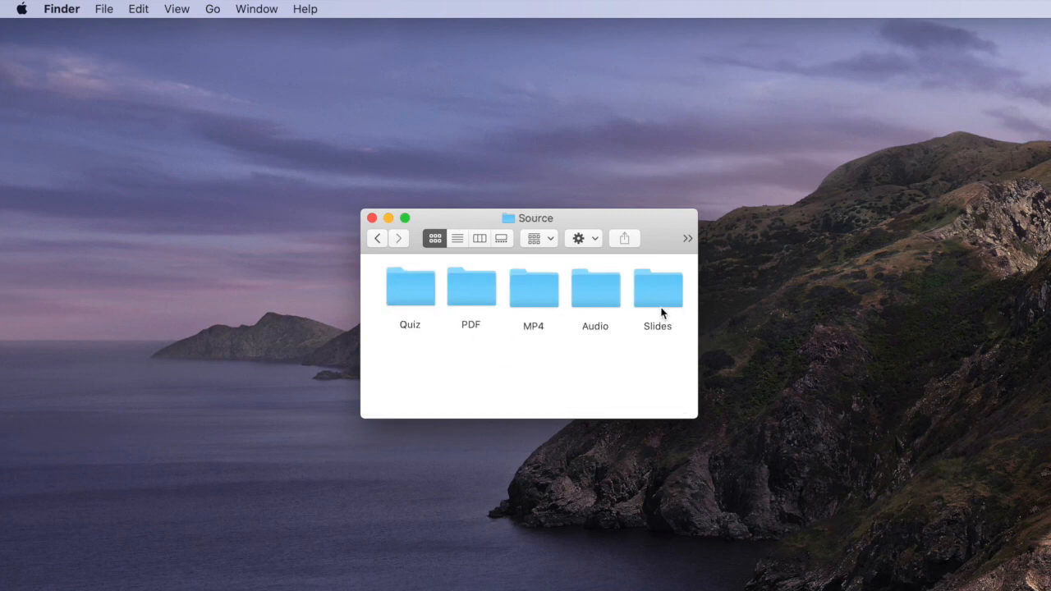
{"action": "left_click", "coordinate": [378, 244]}
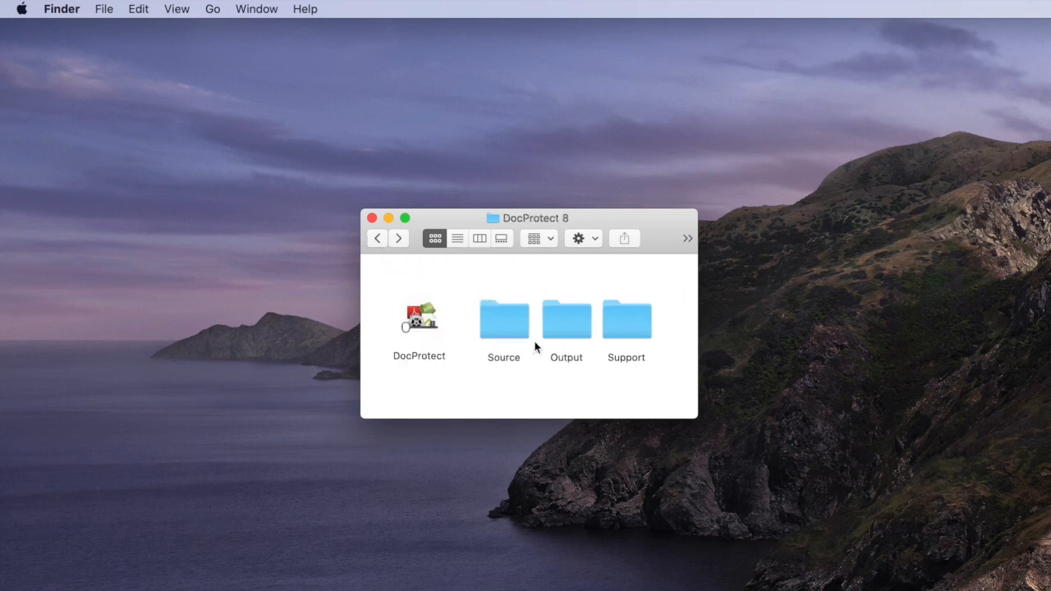
{"action": "double_click", "coordinate": [564, 327]}
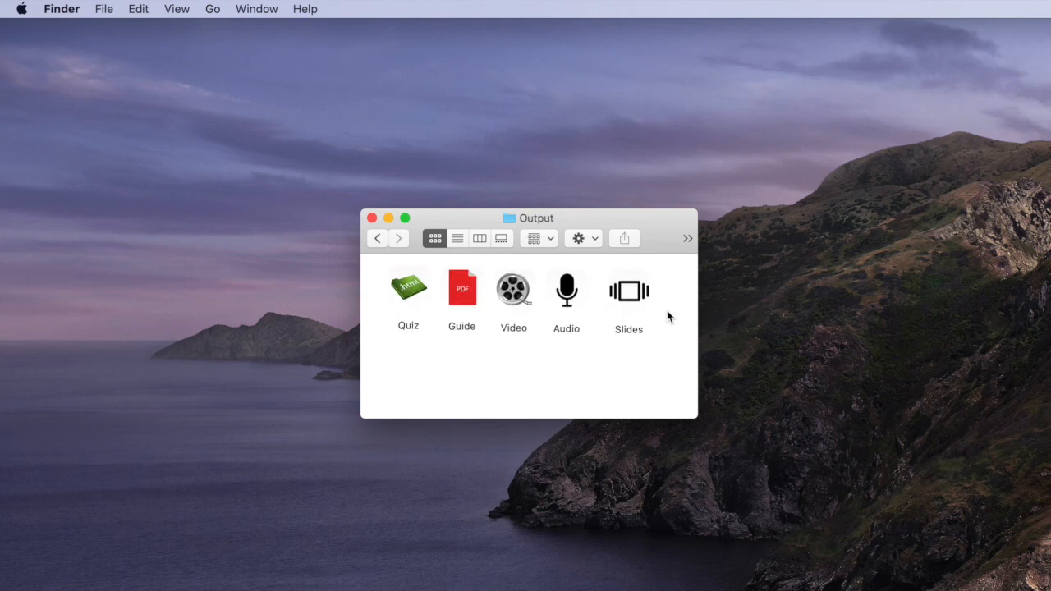